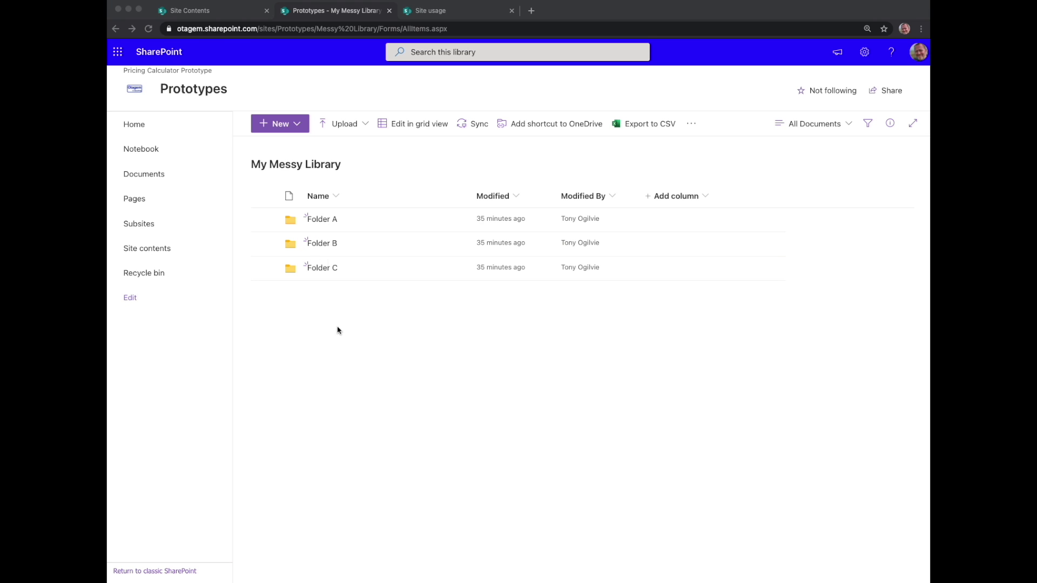
Step: Look through the contents of Folder A, Folder B and Folder C, returning to My Messy Library
{"action": "left_click", "coordinate": [319, 219]}
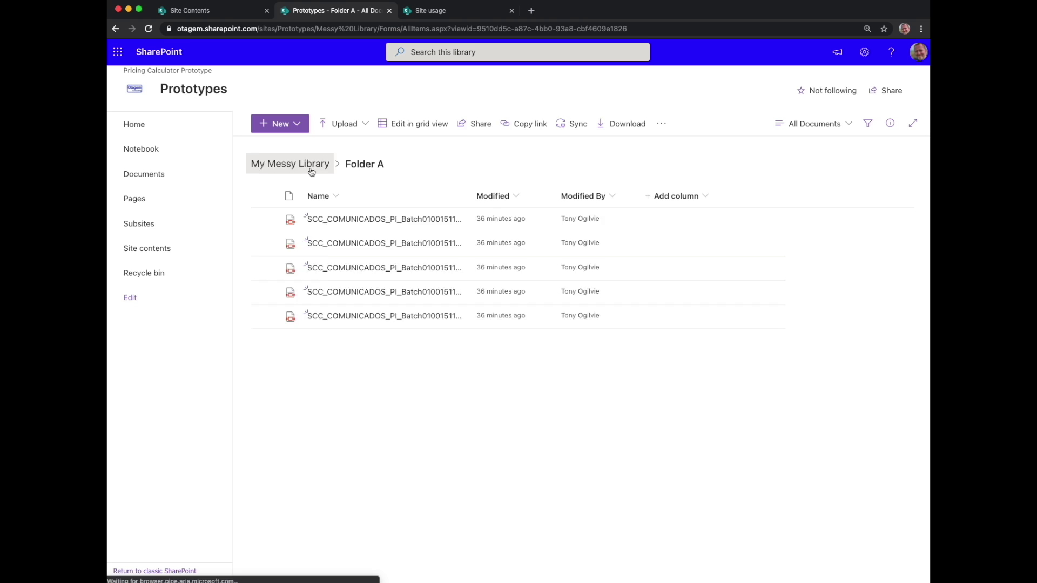
{"action": "left_click", "coordinate": [308, 170]}
{"action": "left_click", "coordinate": [323, 243]}
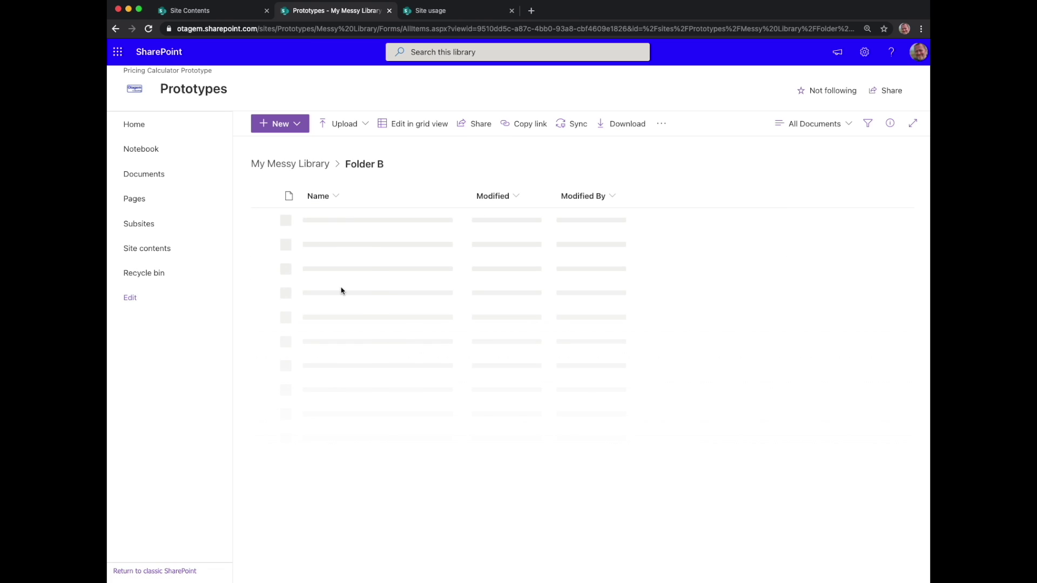
{"action": "left_click", "coordinate": [297, 167]}
{"action": "left_click", "coordinate": [322, 270]}
{"action": "left_click", "coordinate": [292, 168]}
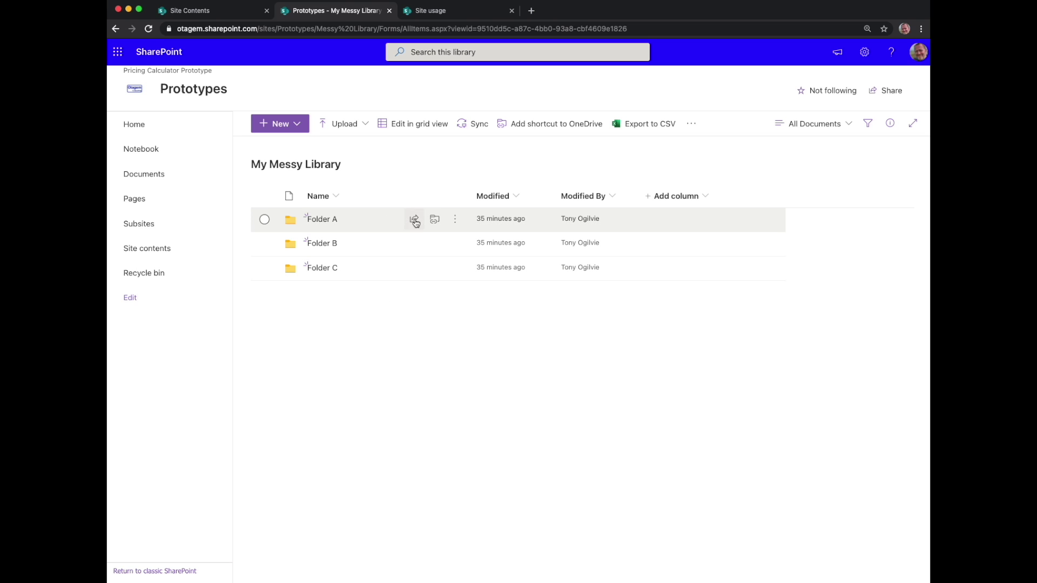
Step: Review the access settings of Folder A, examining the details of its specific-people link and its organisation-wide link
{"action": "left_click", "coordinate": [455, 222]}
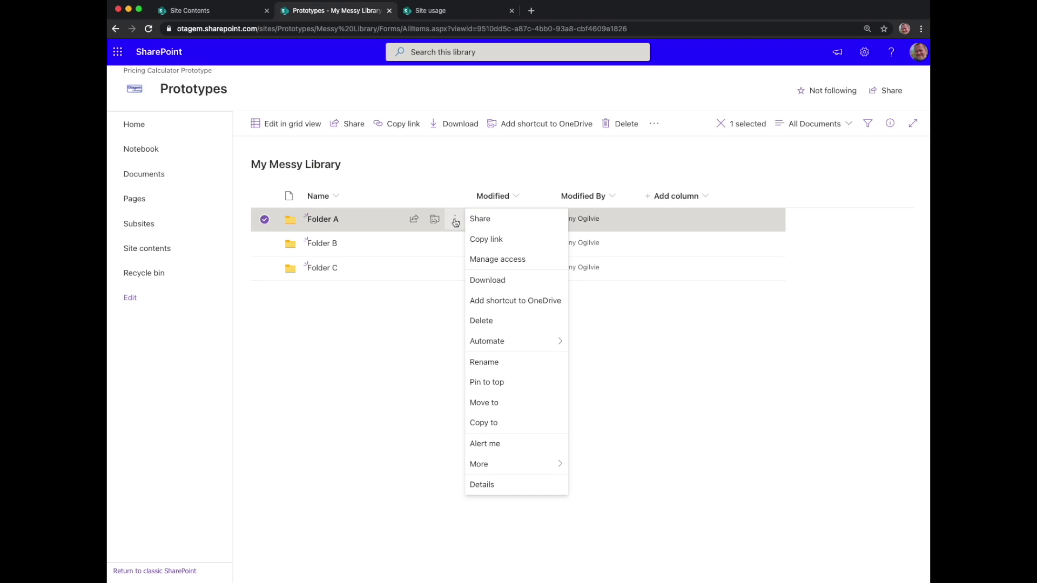
{"action": "left_click", "coordinate": [512, 265]}
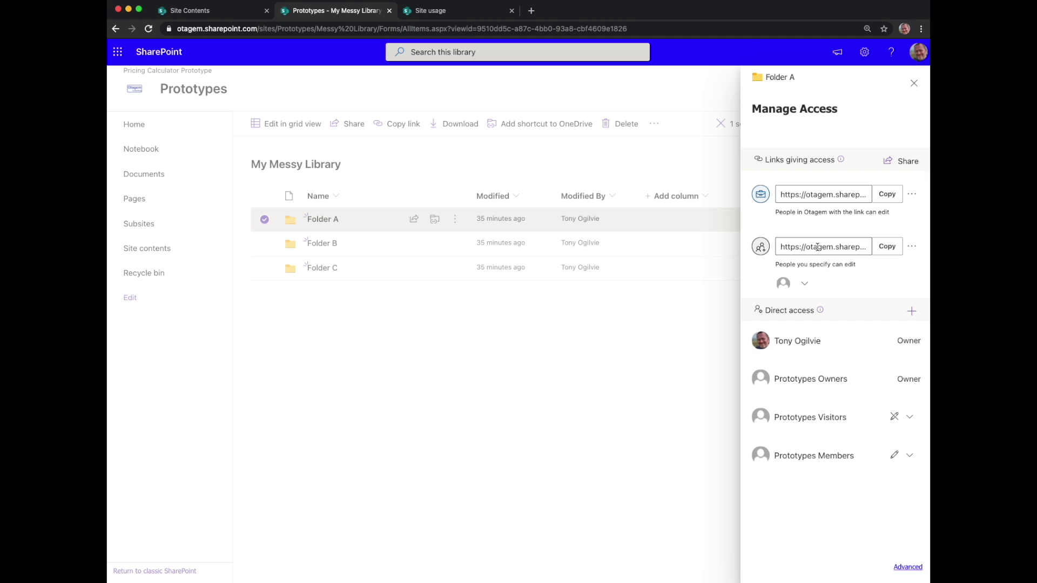
{"action": "left_click", "coordinate": [911, 248]}
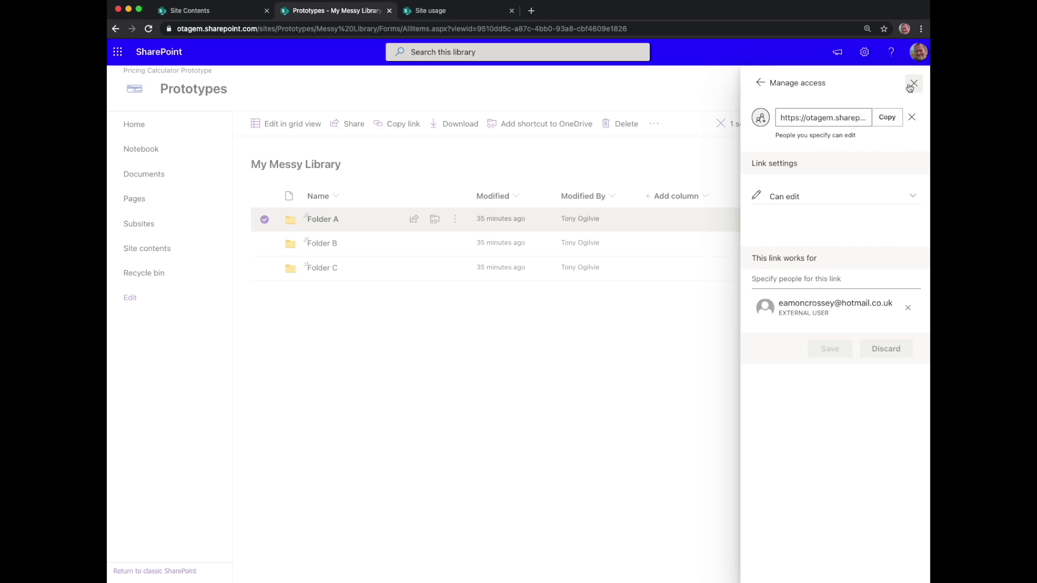
{"action": "left_click", "coordinate": [760, 84]}
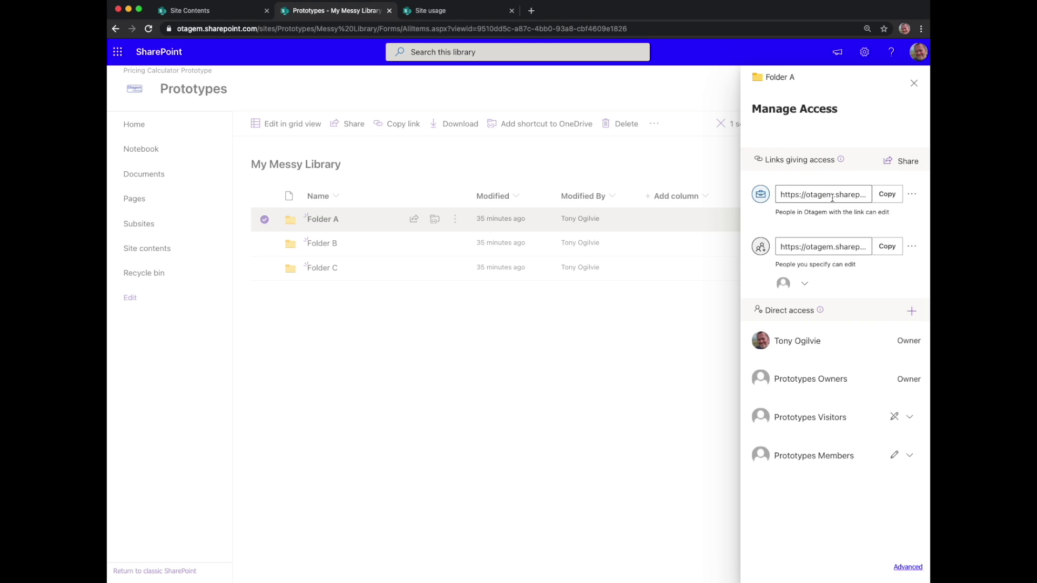
{"action": "left_click", "coordinate": [912, 196]}
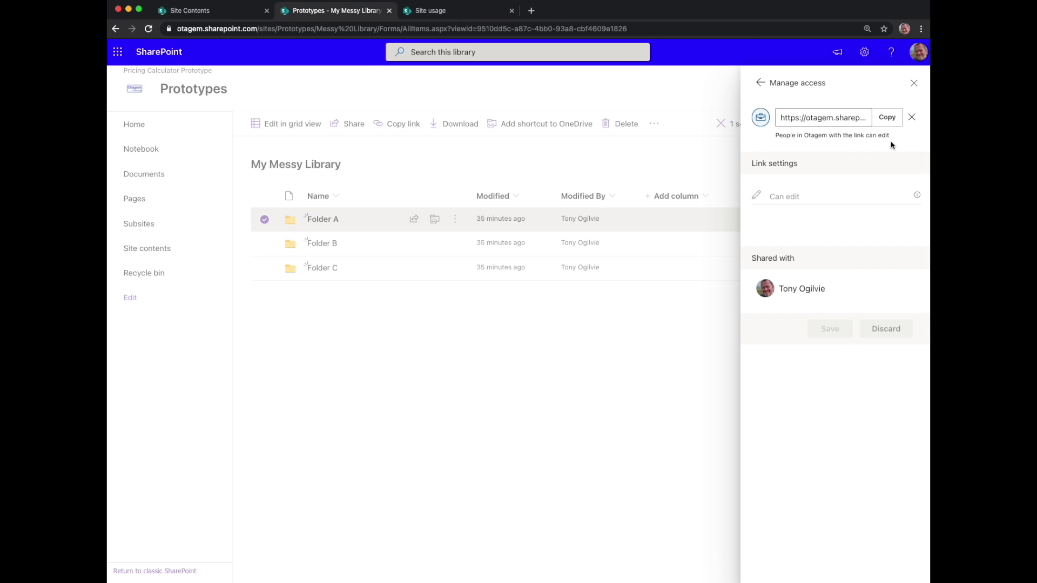
{"action": "left_click", "coordinate": [914, 83]}
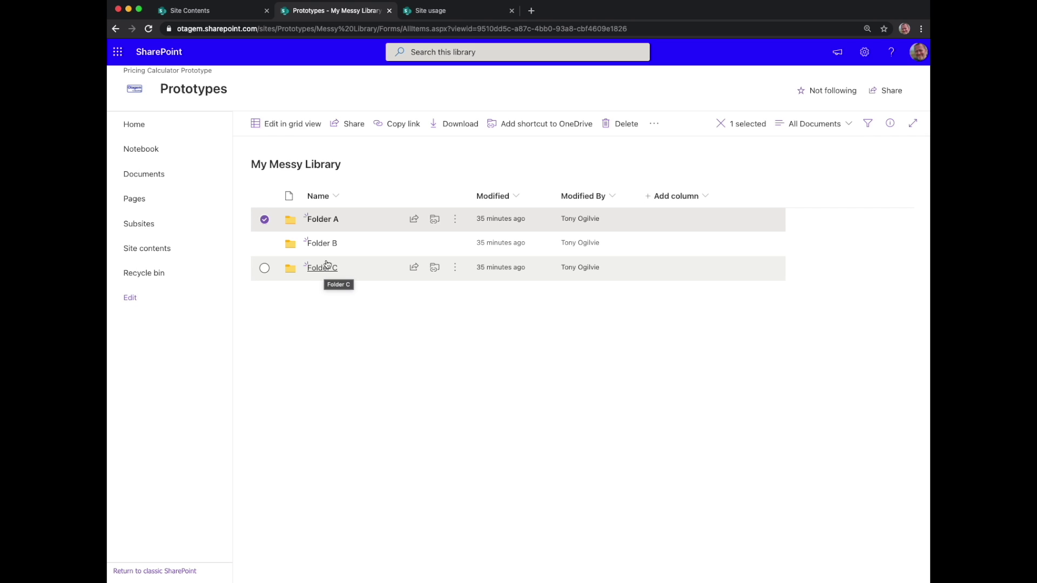
Step: Review the access settings of the first PDF in Folder A, examining who its specific-people sharing link works for
{"action": "left_click", "coordinate": [324, 223]}
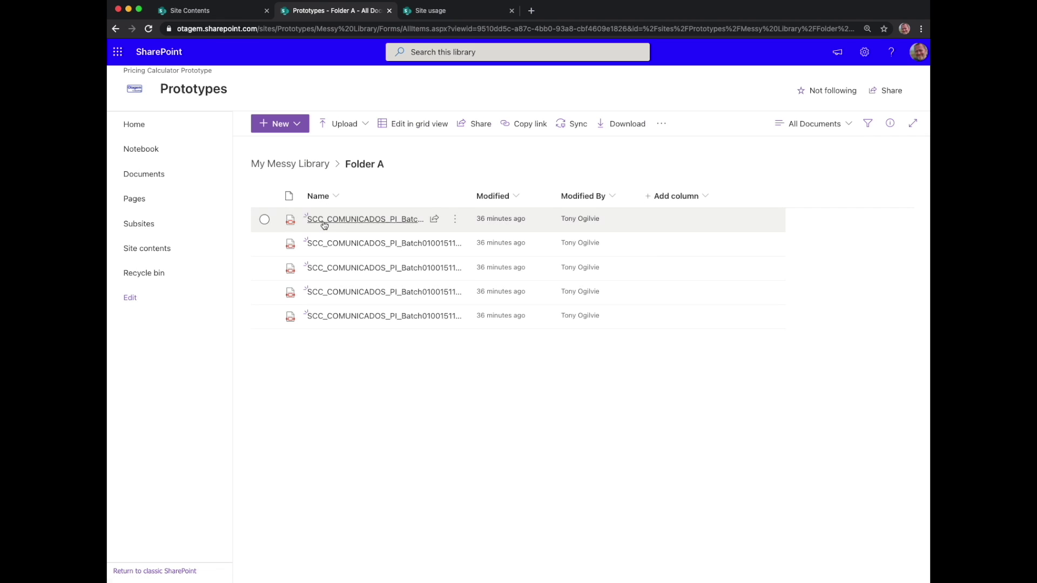
{"action": "left_click", "coordinate": [456, 224]}
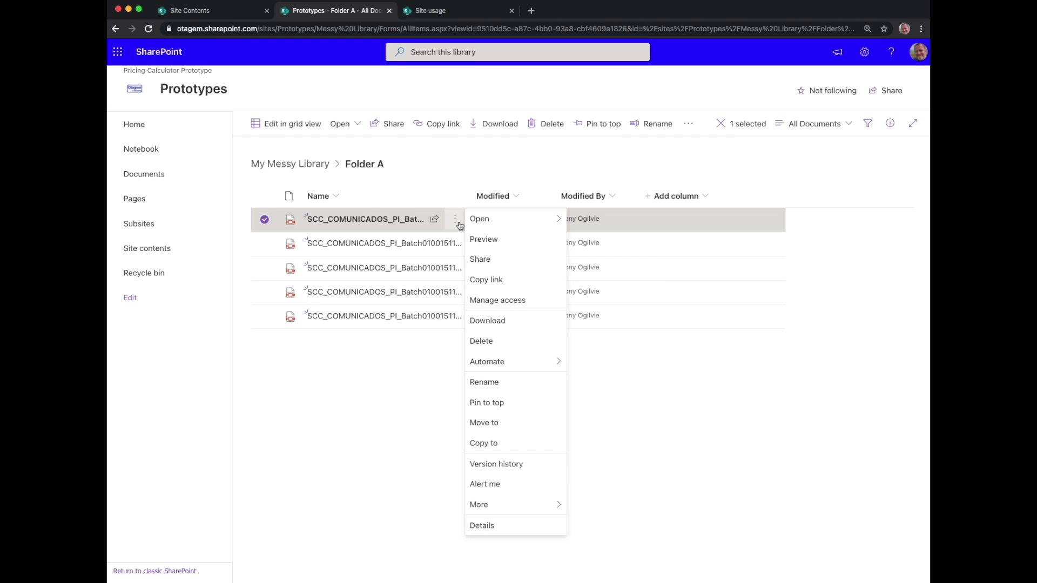
{"action": "left_click", "coordinate": [521, 301]}
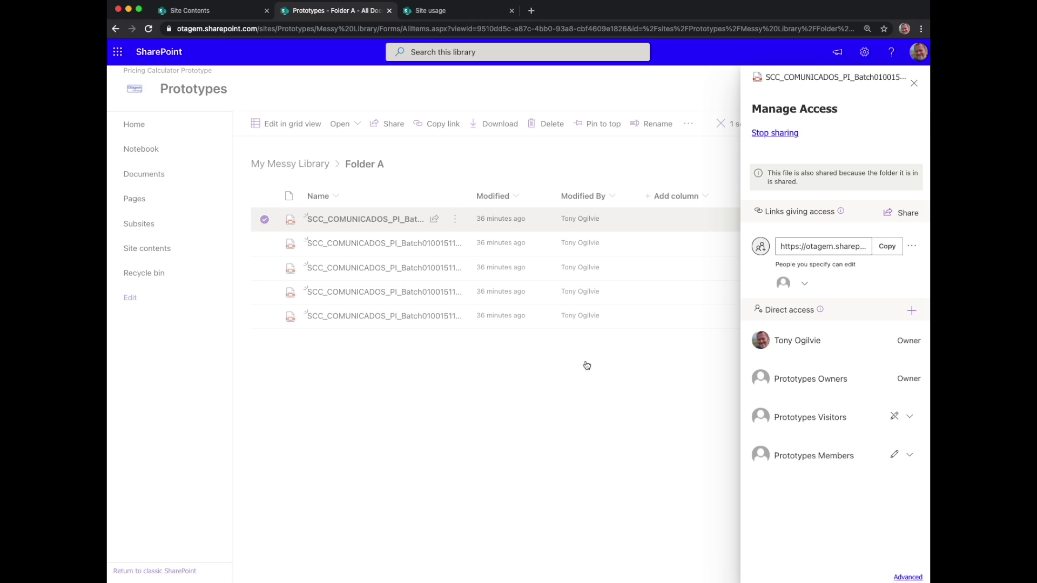
{"action": "left_click", "coordinate": [913, 249]}
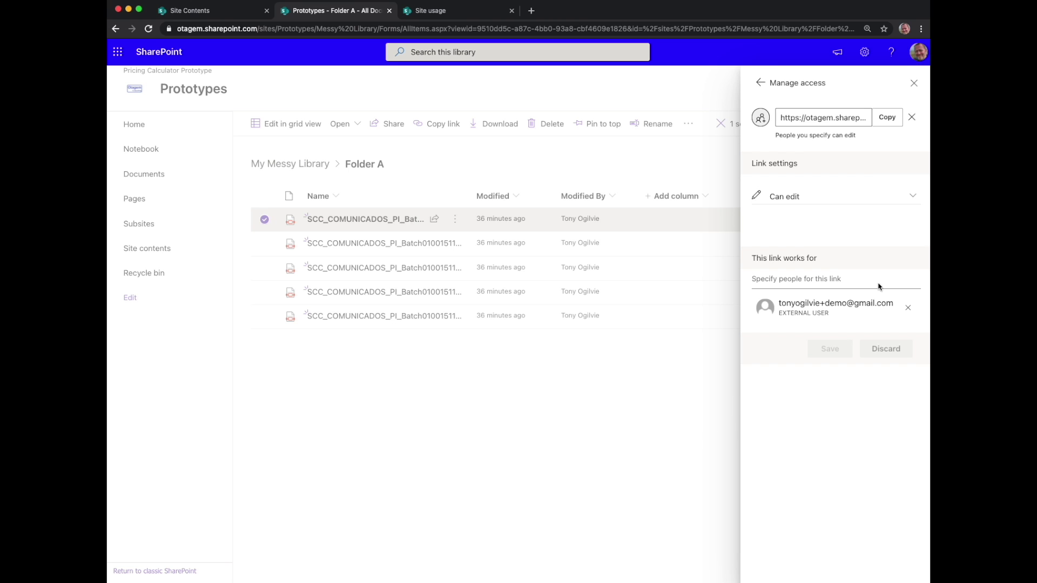
{"action": "left_click", "coordinate": [914, 82]}
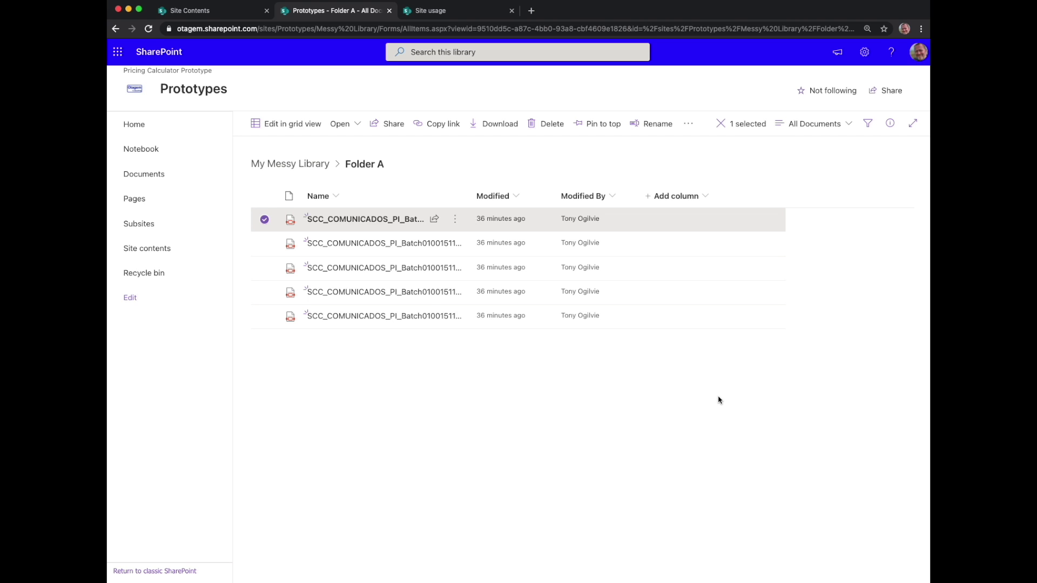
{"action": "left_click", "coordinate": [719, 400]}
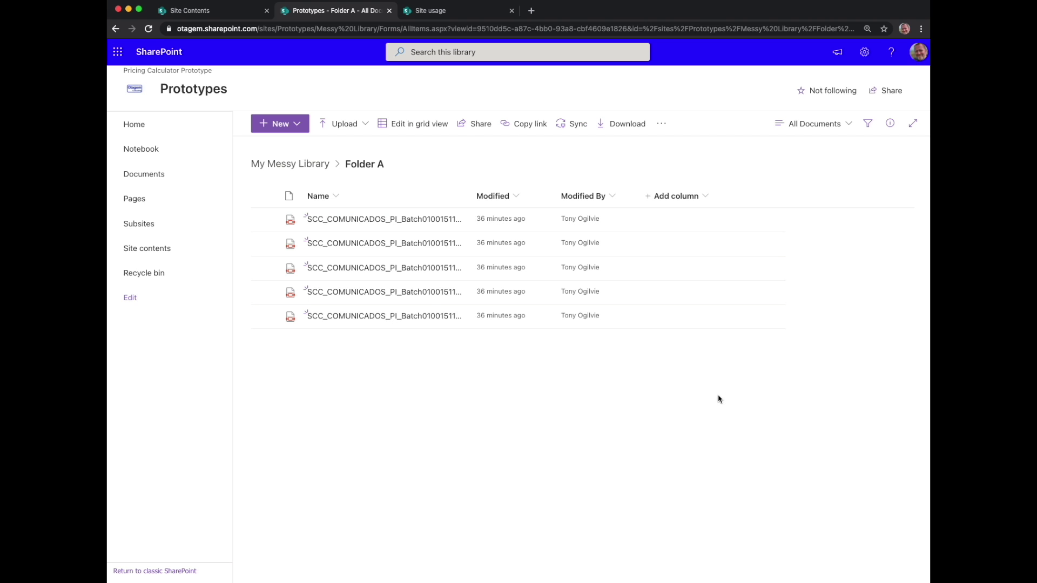
Step: Open the permissions page of My Messy Library and show the items that have unique permissions
{"action": "left_click", "coordinate": [865, 53]}
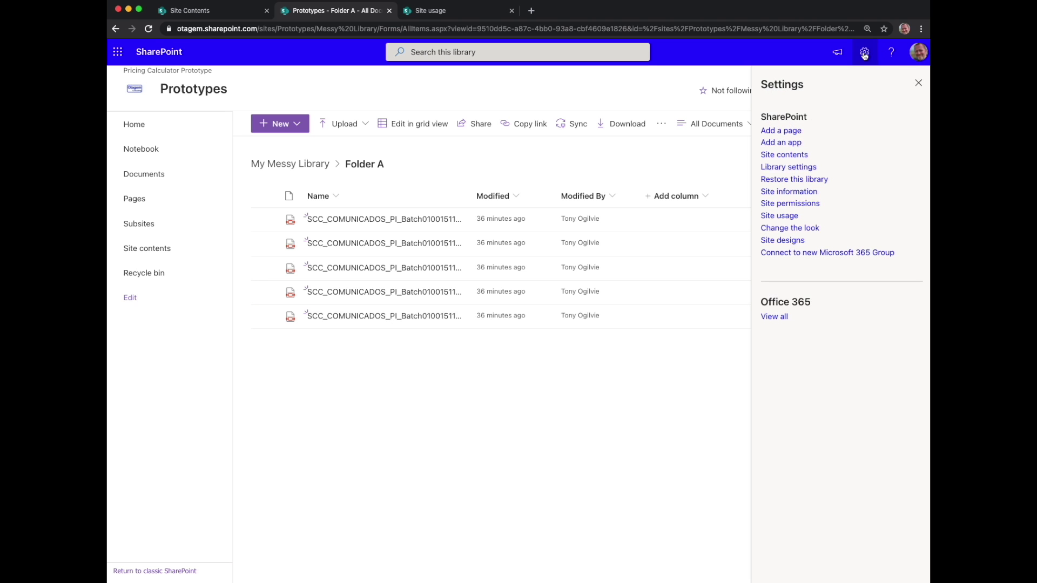
{"action": "left_click", "coordinate": [789, 168]}
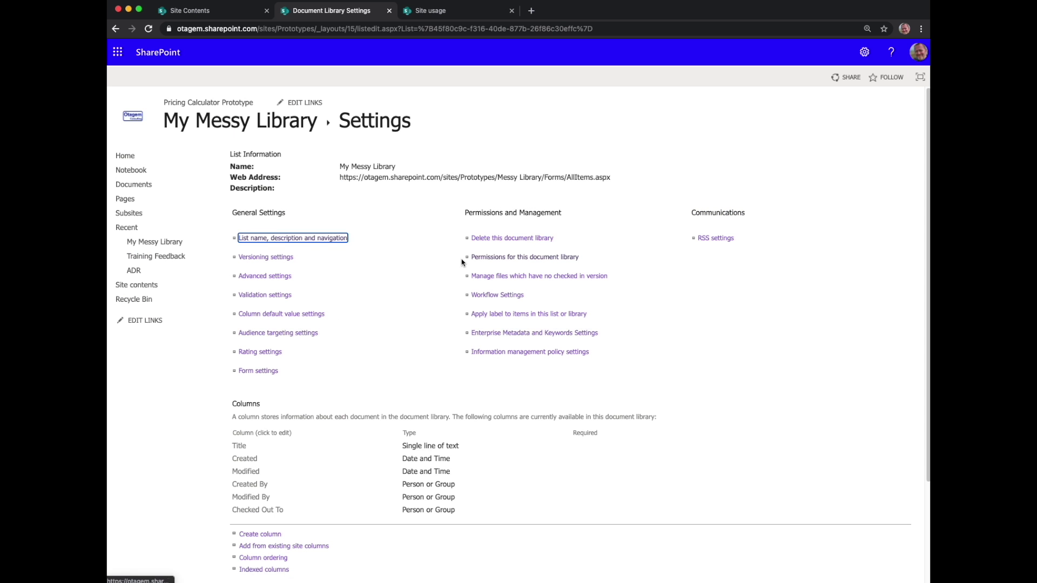
{"action": "left_click", "coordinate": [511, 259]}
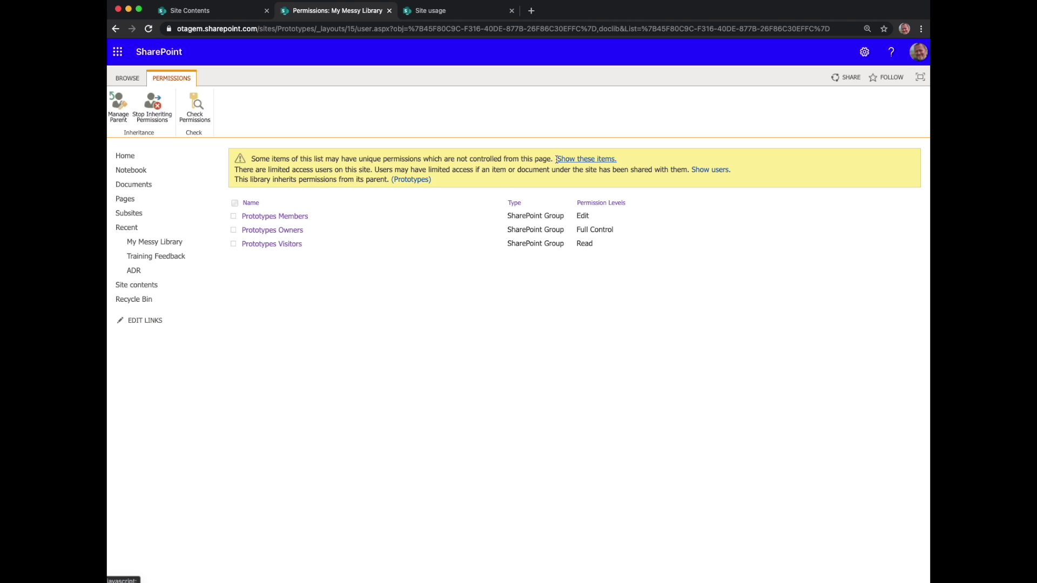
{"action": "left_click", "coordinate": [582, 159]}
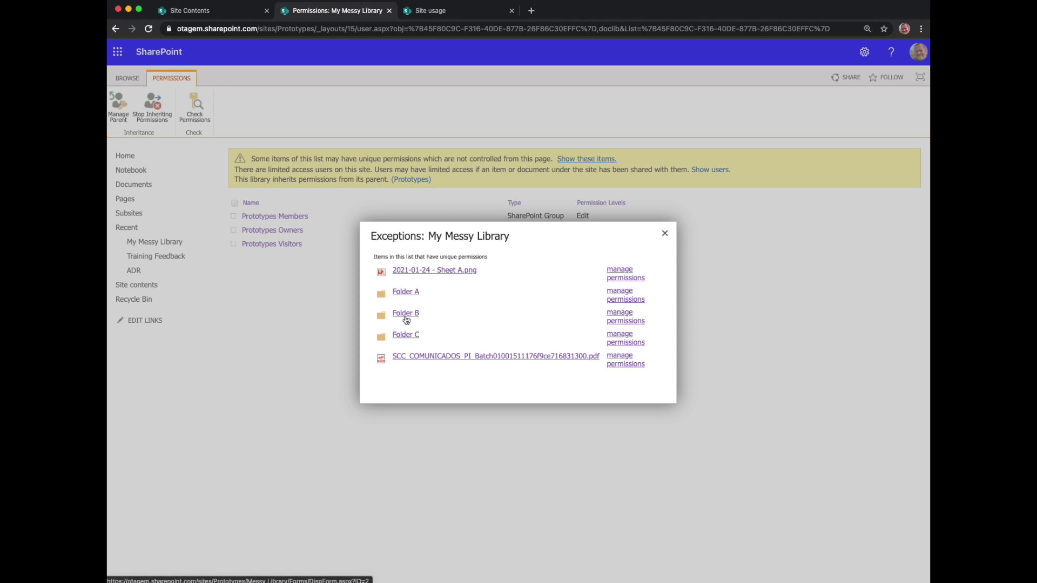
Step: Inspect Folder B's unique permissions and examine which people its sharing link works for
{"action": "left_click", "coordinate": [616, 319]}
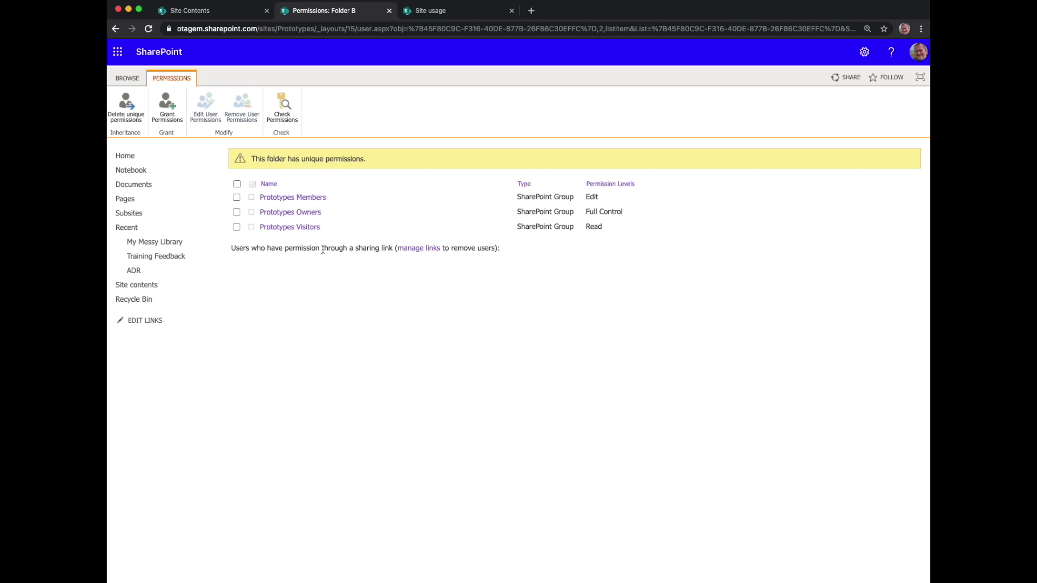
{"action": "left_click", "coordinate": [414, 248]}
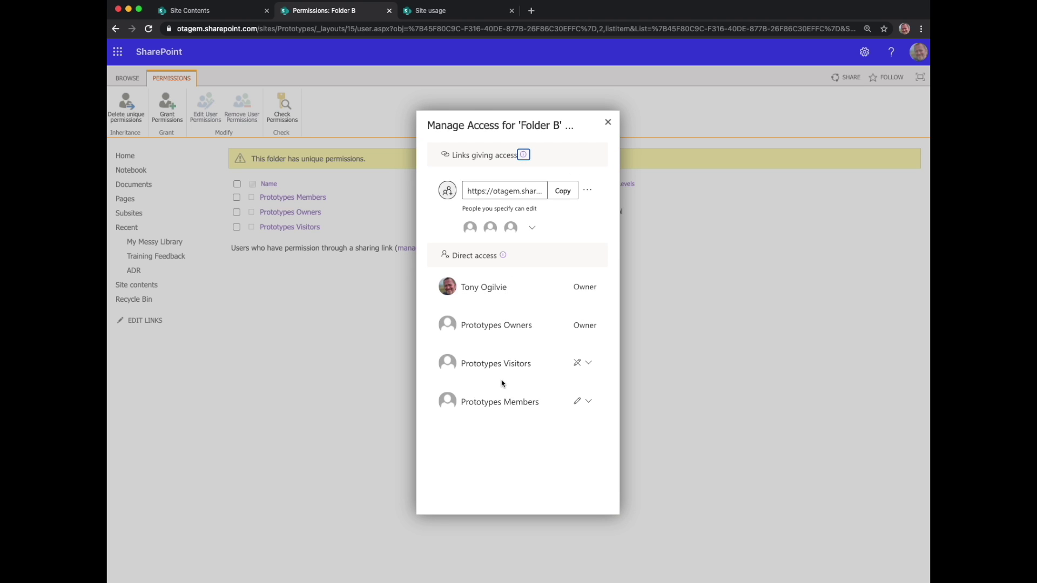
{"action": "left_click", "coordinate": [587, 192]}
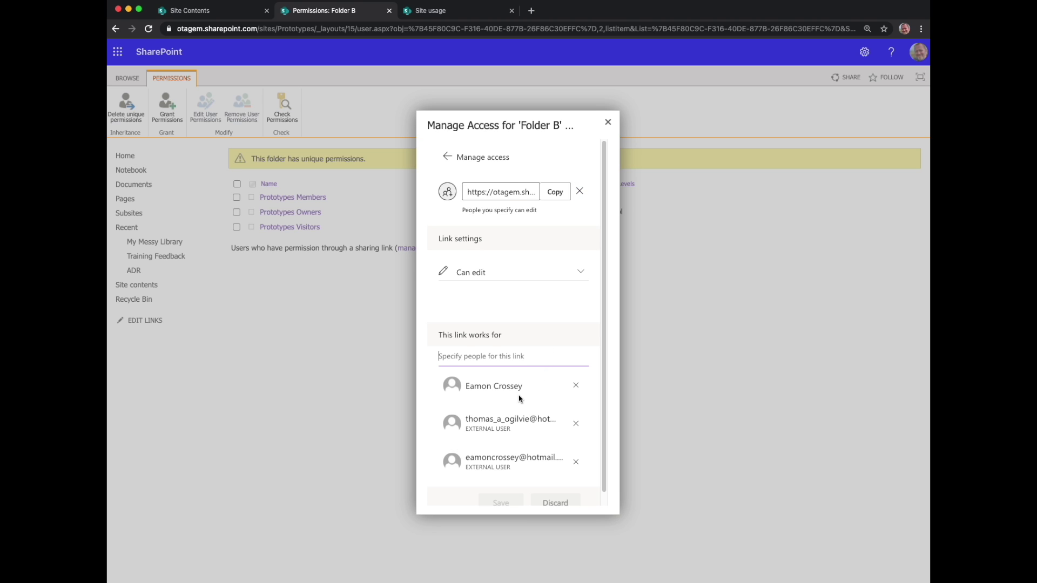
{"action": "scroll", "coordinate": [519, 397], "scroll_direction": "down", "scroll_amount": 1}
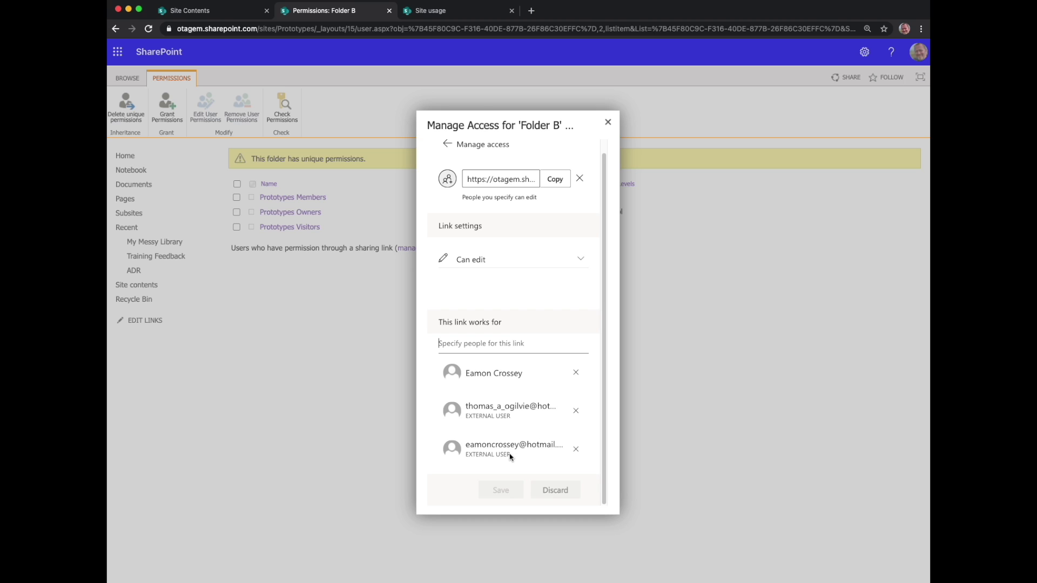
{"action": "left_click", "coordinate": [608, 125]}
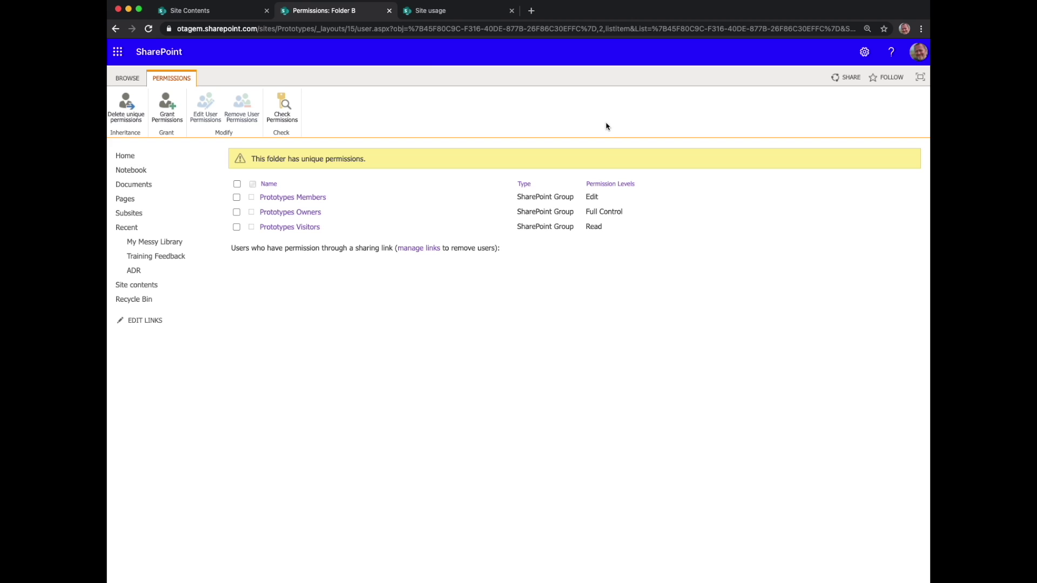
Step: Close the Folder B permissions page and open the site usage analytics at the content shared with external users
{"action": "left_click", "coordinate": [388, 11]}
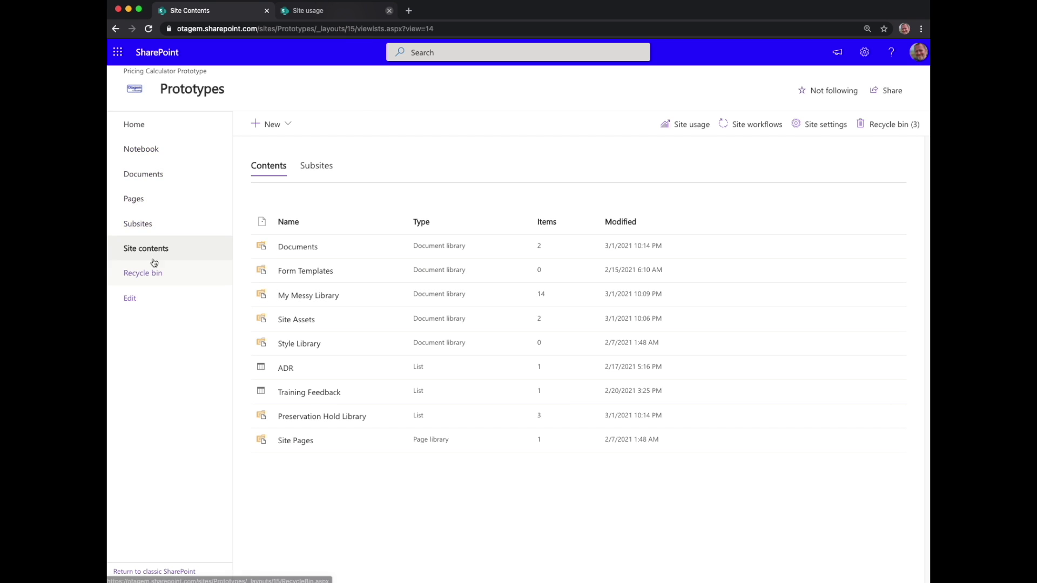
{"action": "left_click", "coordinate": [139, 248]}
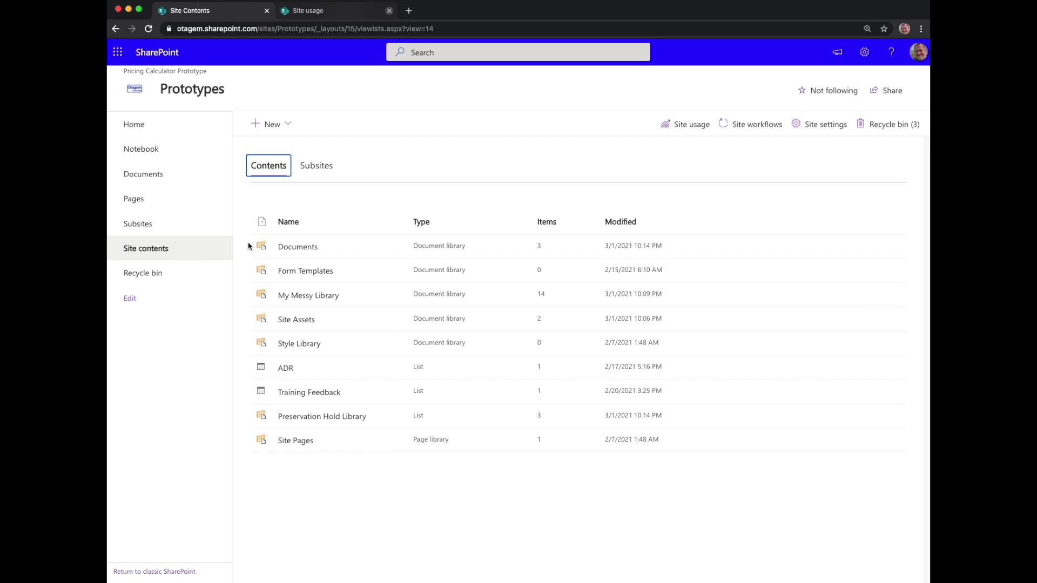
{"action": "left_click", "coordinate": [681, 127]}
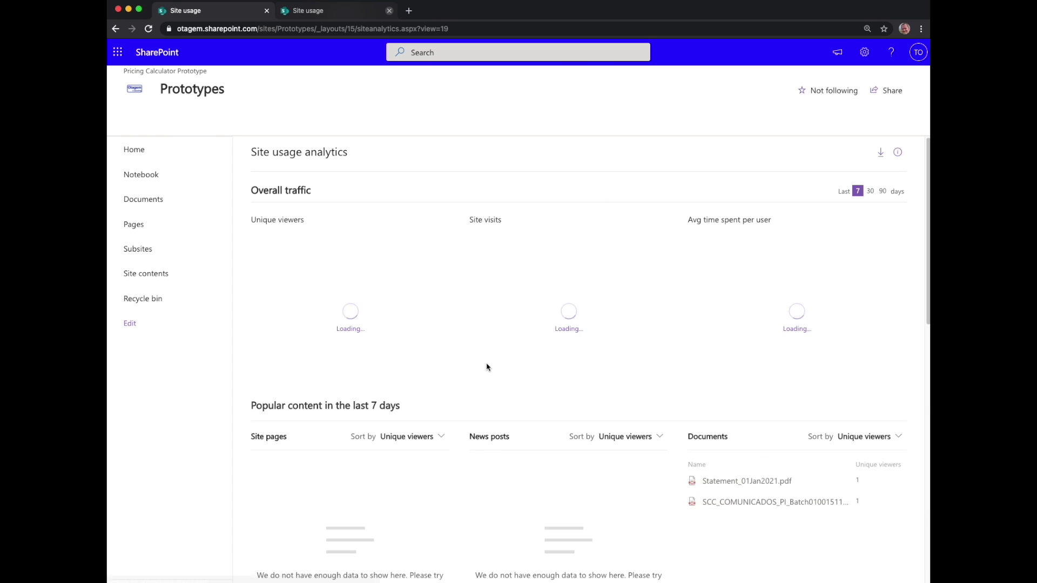
{"action": "scroll", "coordinate": [484, 370], "scroll_direction": "down", "scroll_amount": 2}
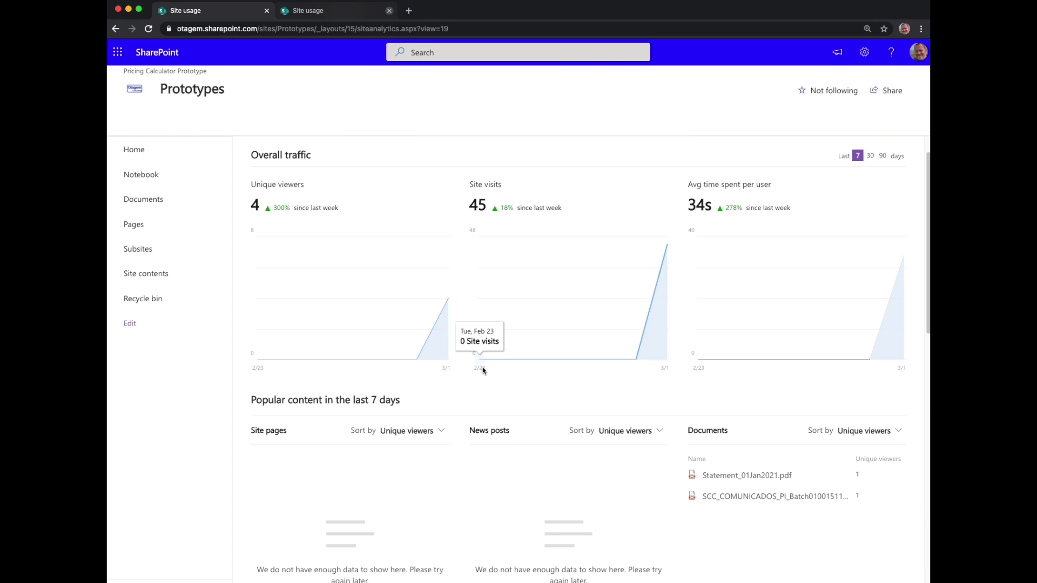
{"action": "scroll", "coordinate": [483, 370], "scroll_direction": "down", "scroll_amount": 5}
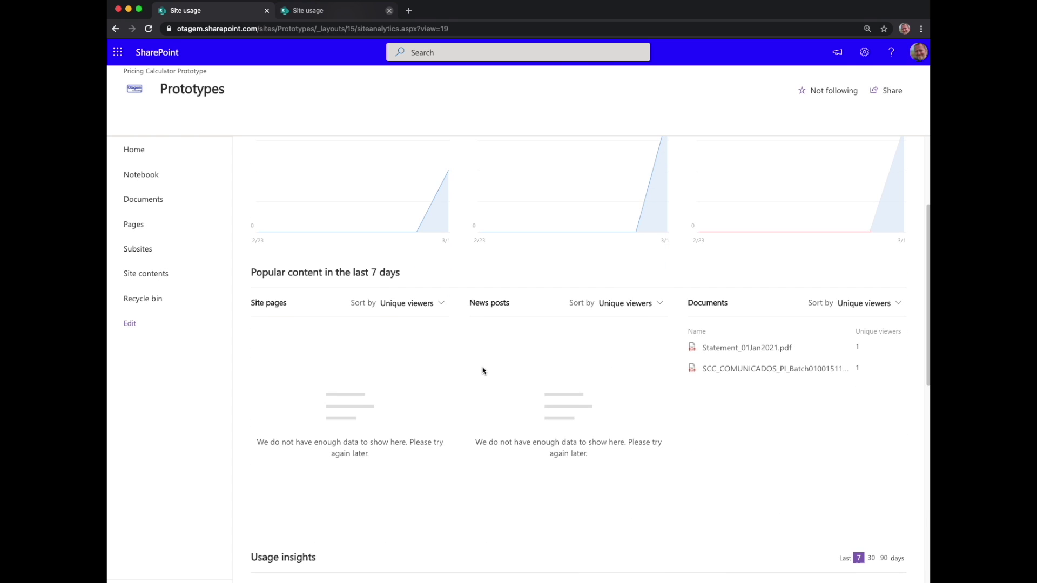
{"action": "scroll", "coordinate": [483, 370], "scroll_direction": "down", "scroll_amount": 5}
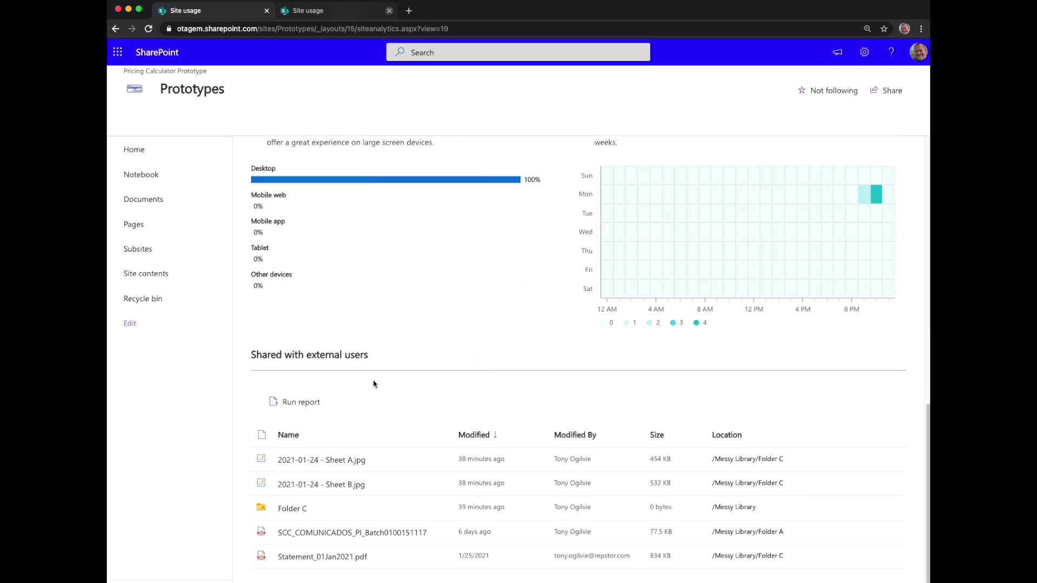
Step: Run the report on content shared with external users, save it in the Reports folder of Documents, and check its progress
{"action": "left_click", "coordinate": [298, 405]}
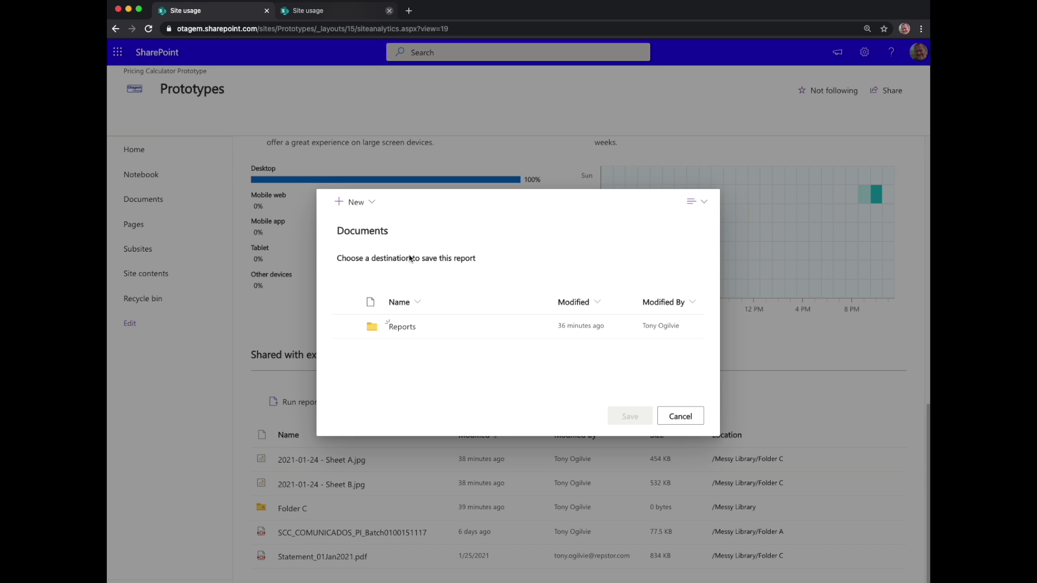
{"action": "left_click", "coordinate": [402, 327]}
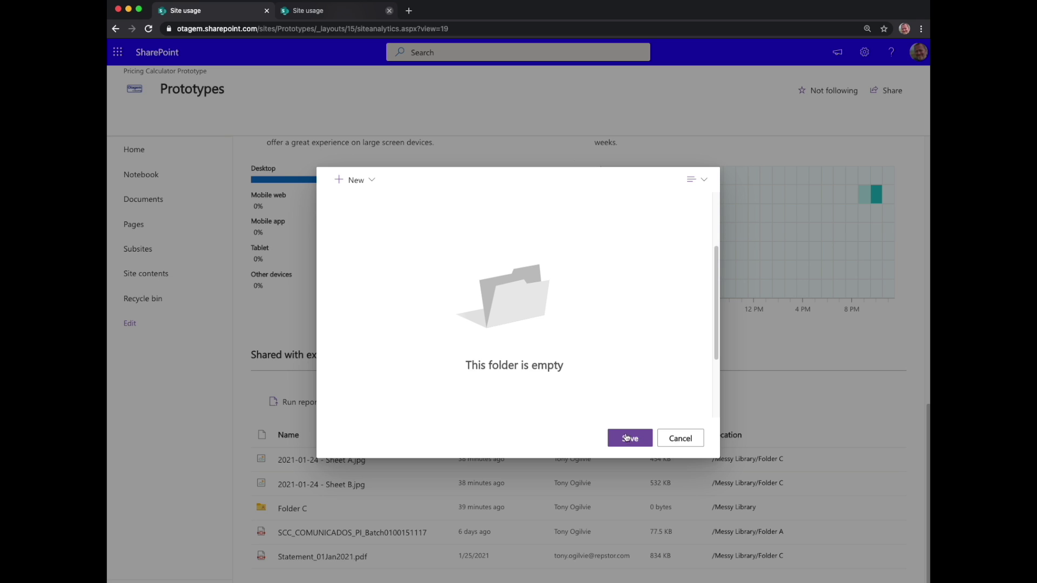
{"action": "left_click", "coordinate": [628, 439]}
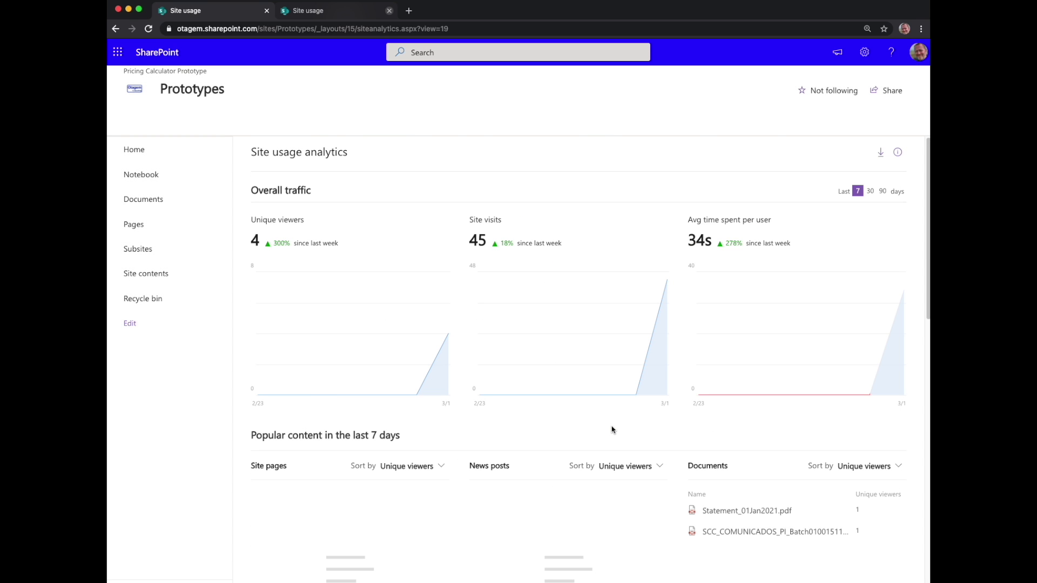
{"action": "scroll", "coordinate": [512, 336], "scroll_direction": "down", "scroll_amount": 10}
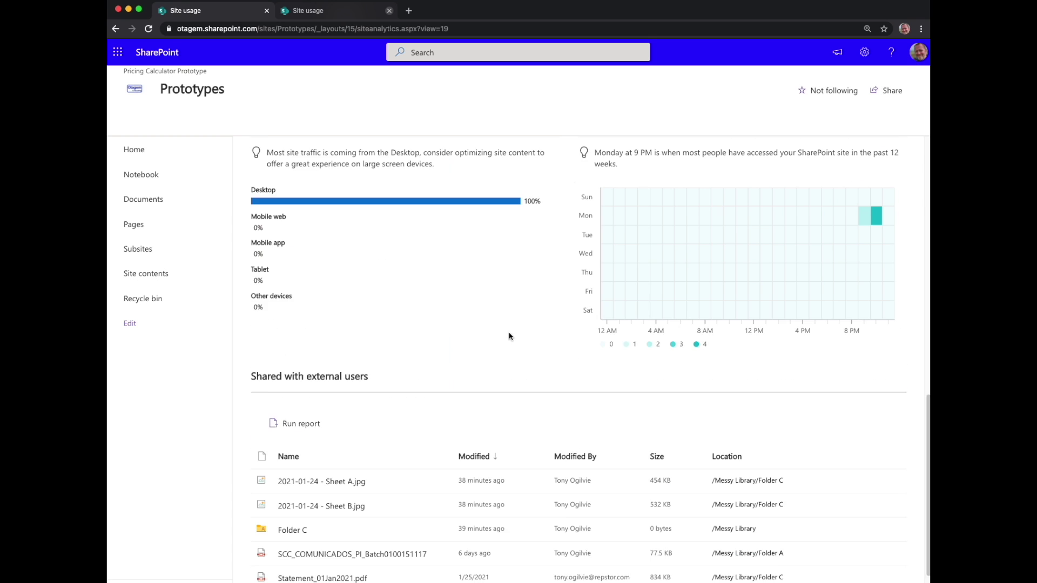
{"action": "left_click", "coordinate": [298, 403]}
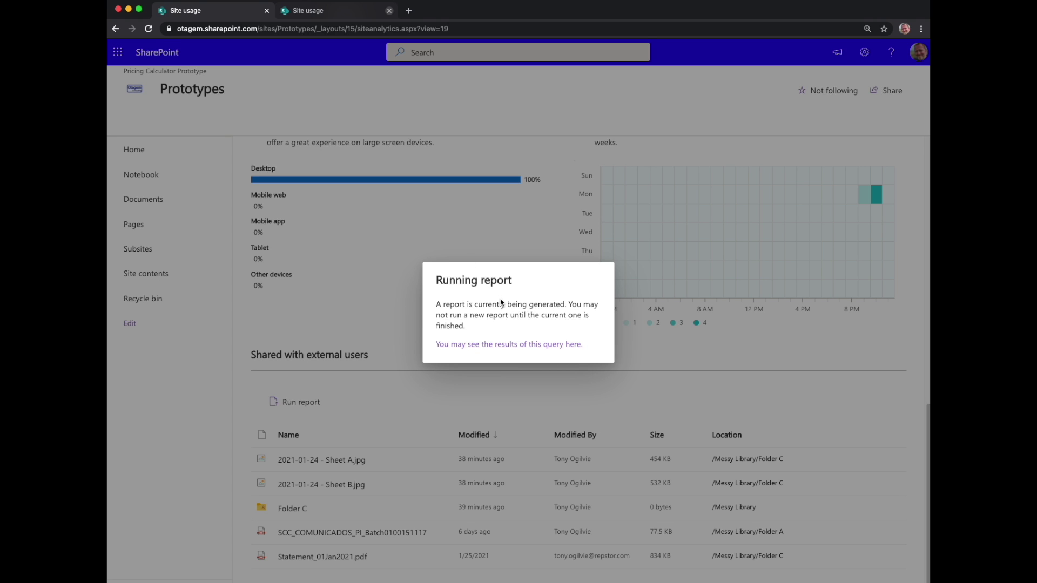
{"action": "left_click", "coordinate": [418, 247]}
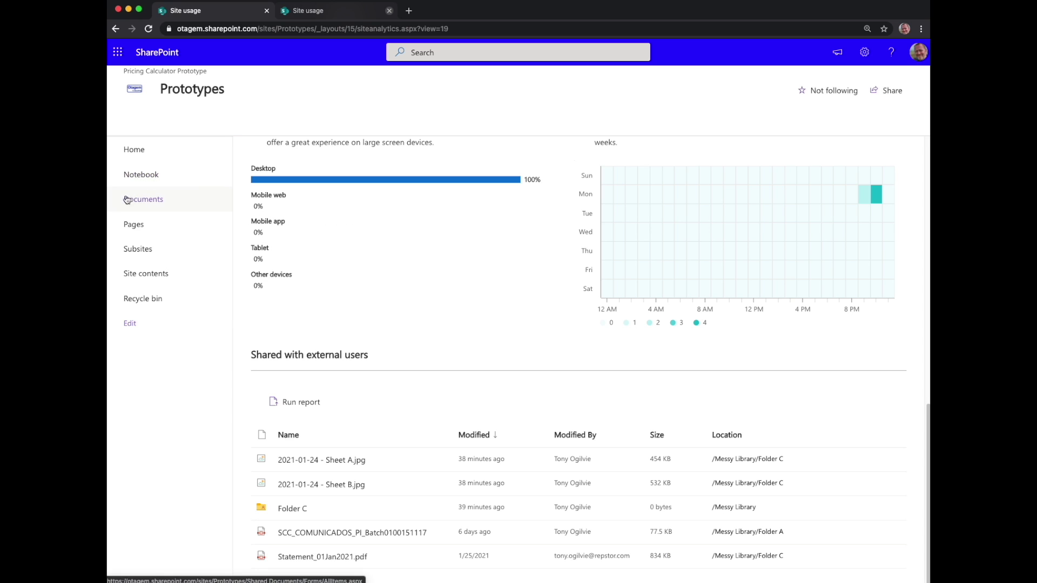
{"action": "left_click", "coordinate": [146, 200]}
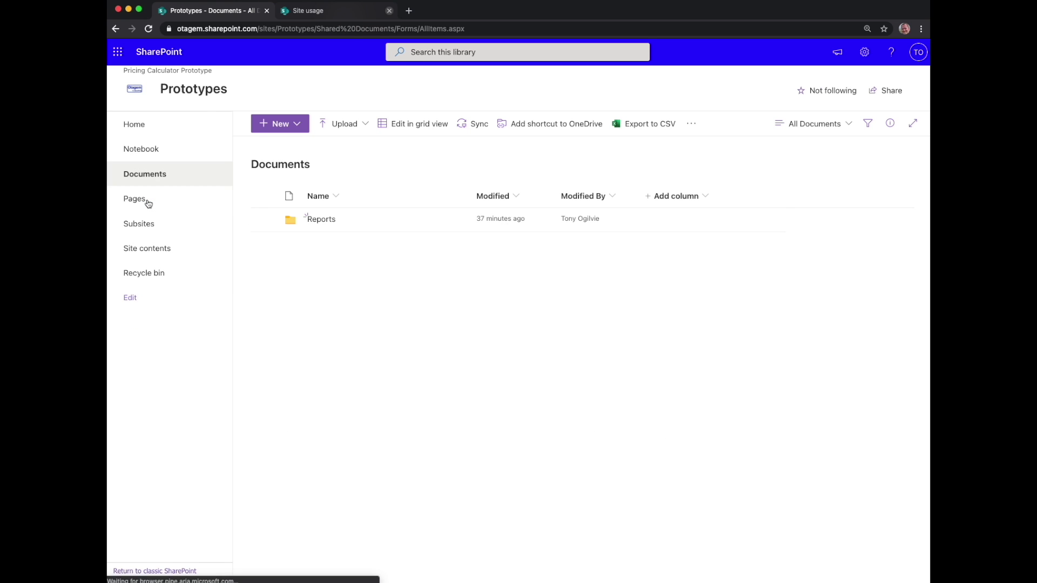
{"action": "left_click", "coordinate": [324, 223]}
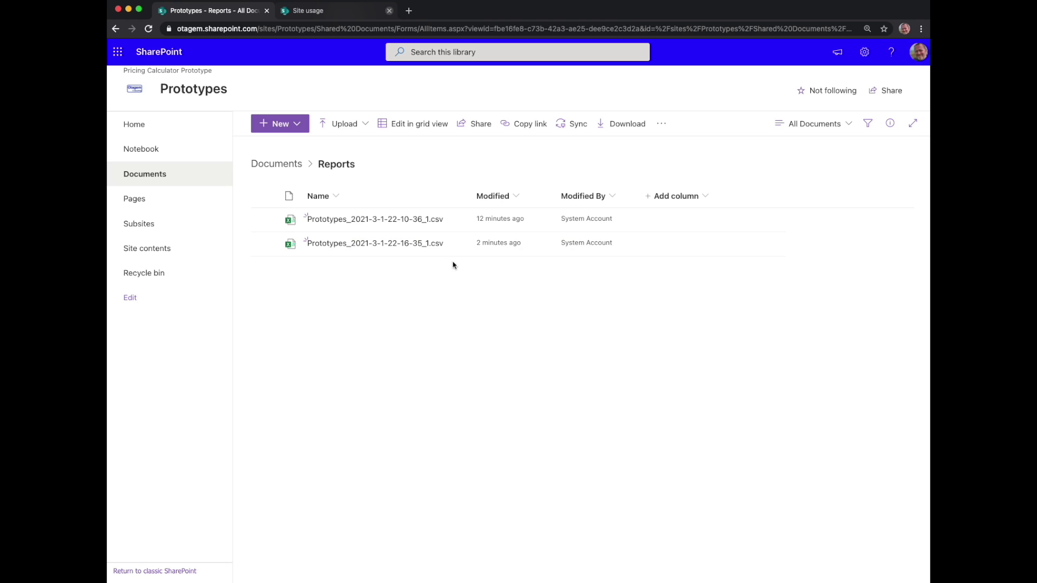
{"action": "mouse_move", "coordinate": [346, 246]}
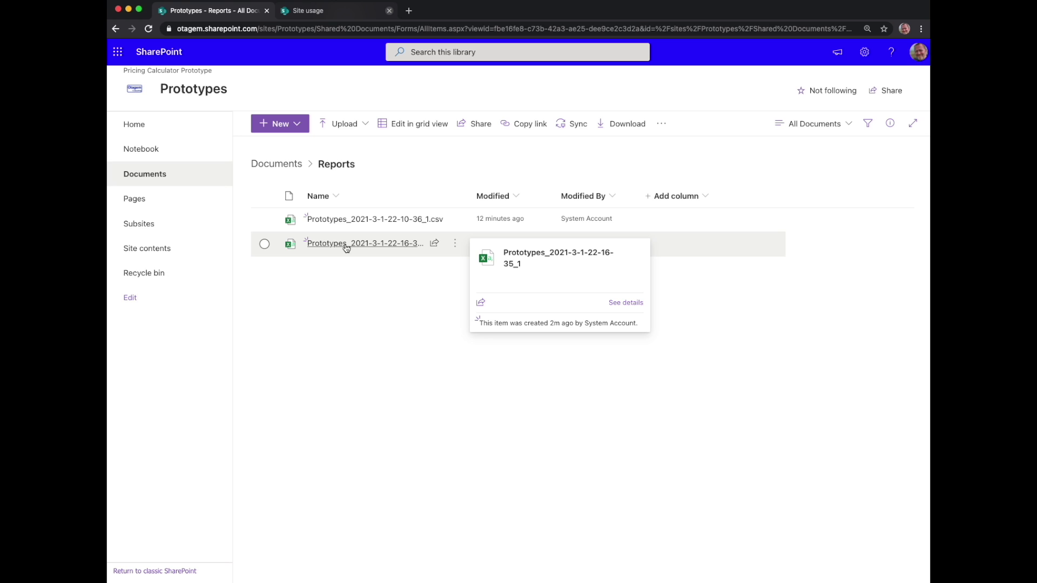
{"action": "left_click", "coordinate": [346, 246]}
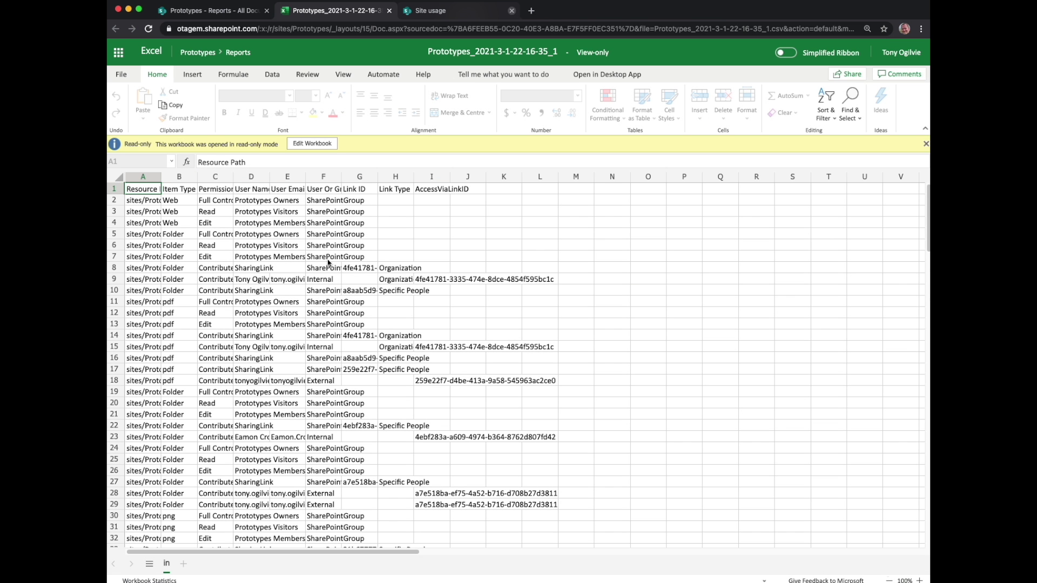
Step: Widen the Resource Path, Permission and User Email columns of the report so their full contents can be read
{"action": "left_click_drag", "start_coordinate": [161, 176], "coordinate": [396, 178]}
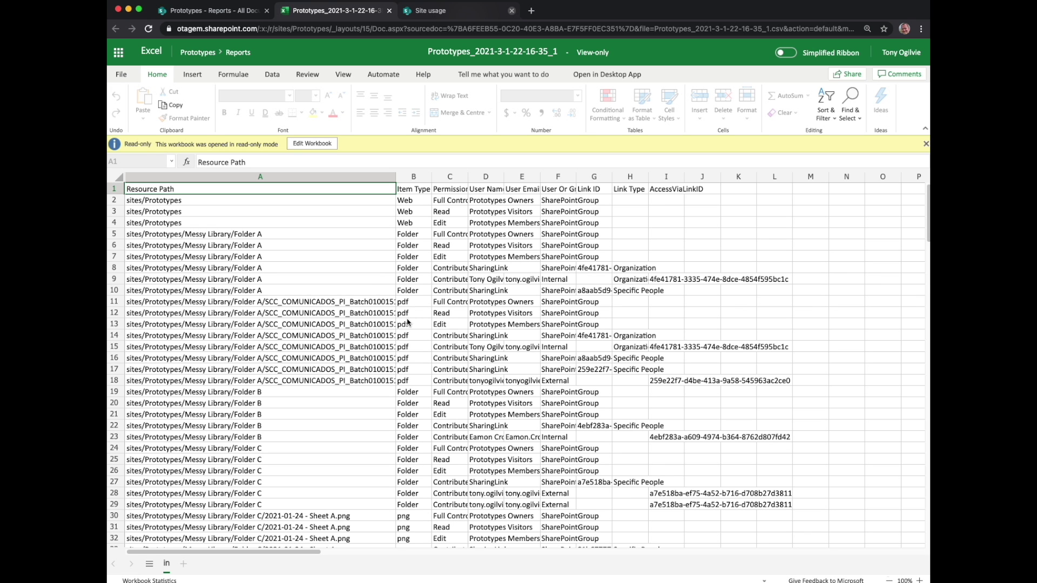
{"action": "scroll", "coordinate": [403, 336], "scroll_direction": "down", "scroll_amount": 3}
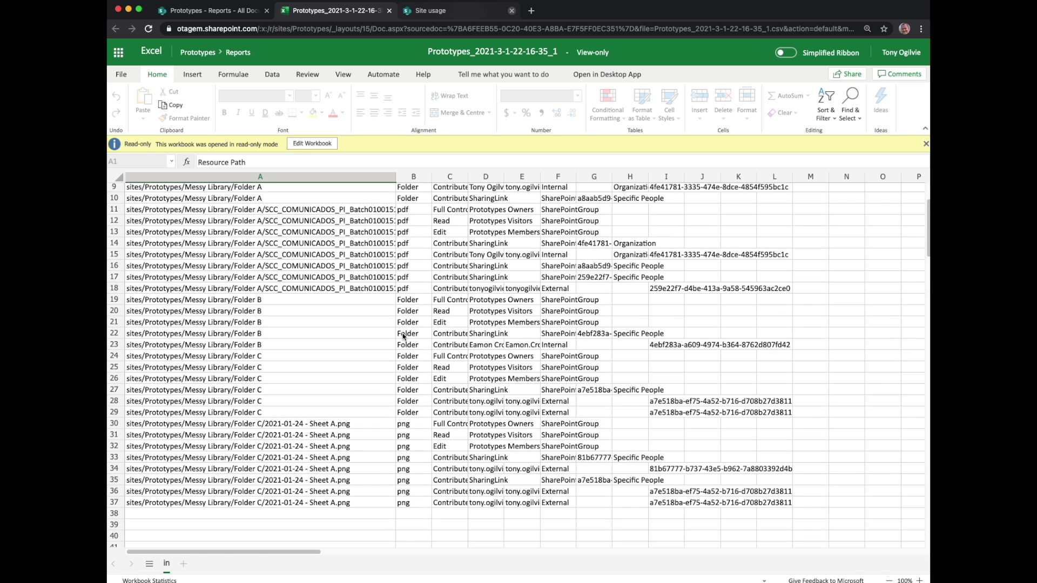
{"action": "scroll", "coordinate": [403, 336], "scroll_direction": "up", "scroll_amount": 3}
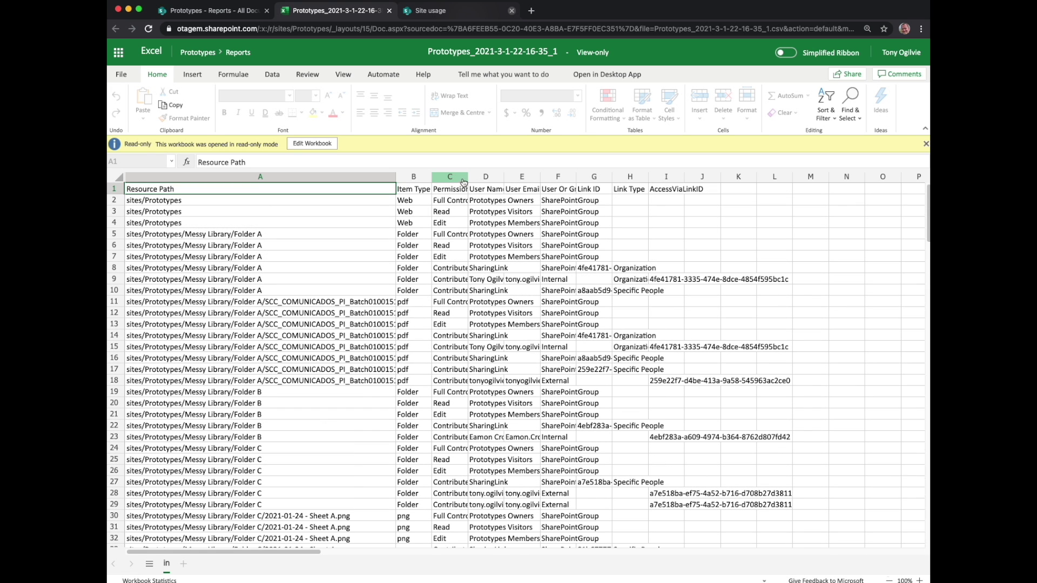
{"action": "left_click_drag", "start_coordinate": [467, 176], "coordinate": [531, 177]}
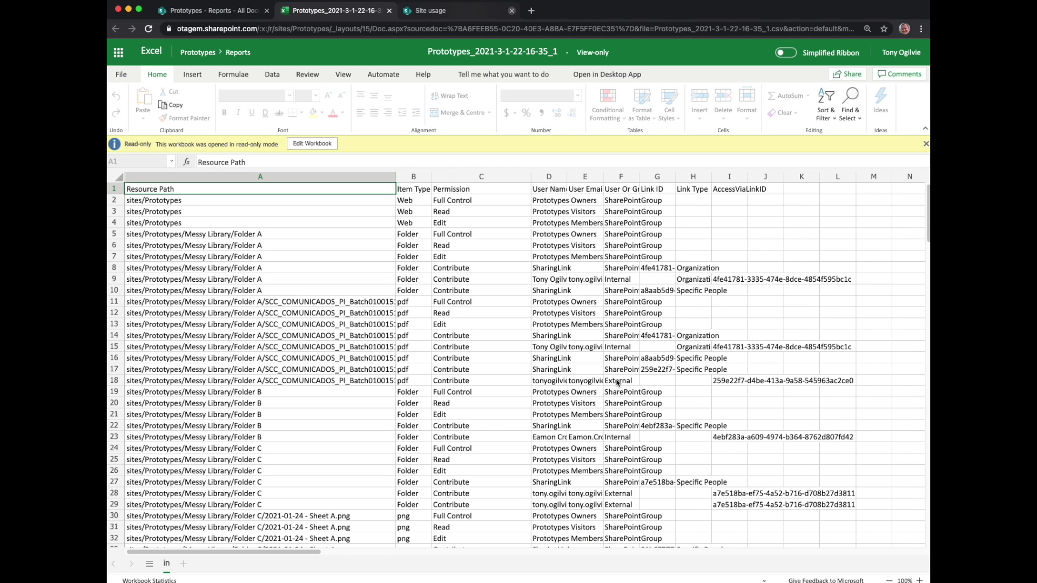
{"action": "scroll", "coordinate": [618, 384], "scroll_direction": "down", "scroll_amount": 5}
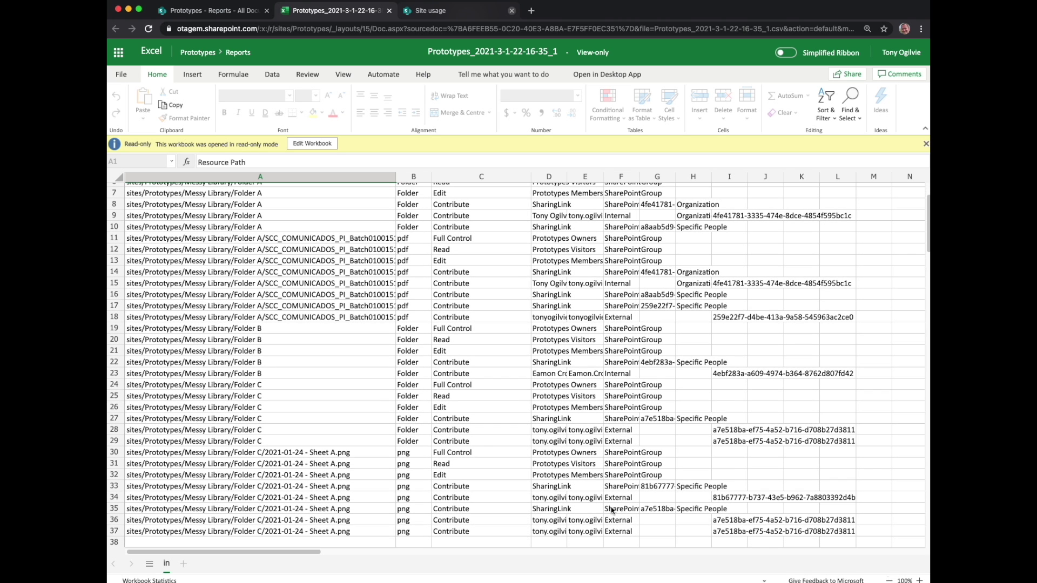
{"action": "left_click_drag", "start_coordinate": [603, 178], "coordinate": [707, 193]}
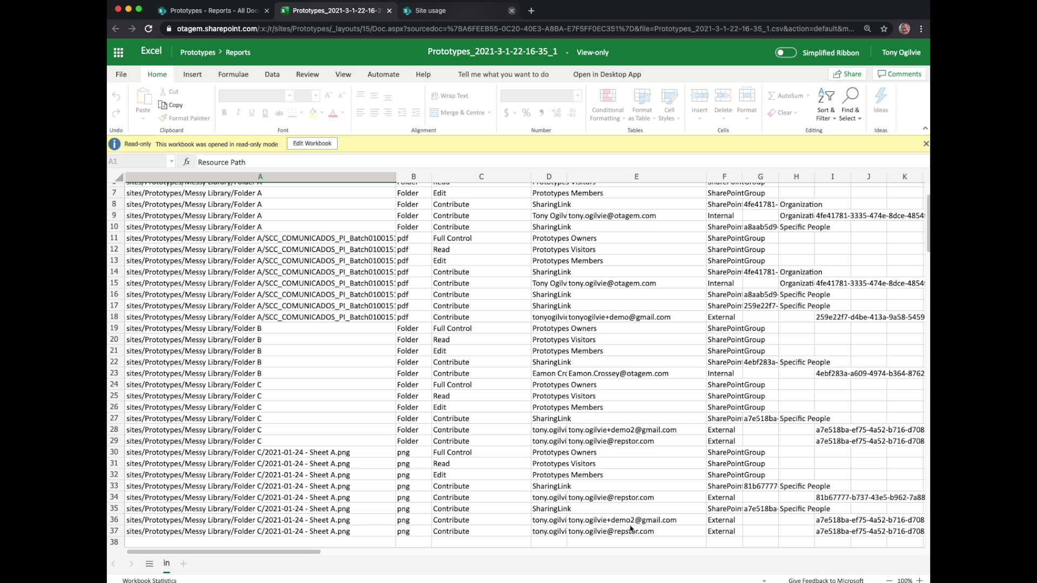
Step: Examine the External entries in the report, matching user e-mails to the Sheet A image, Folder C and the Folder A PDF
{"action": "left_click", "coordinate": [735, 533]}
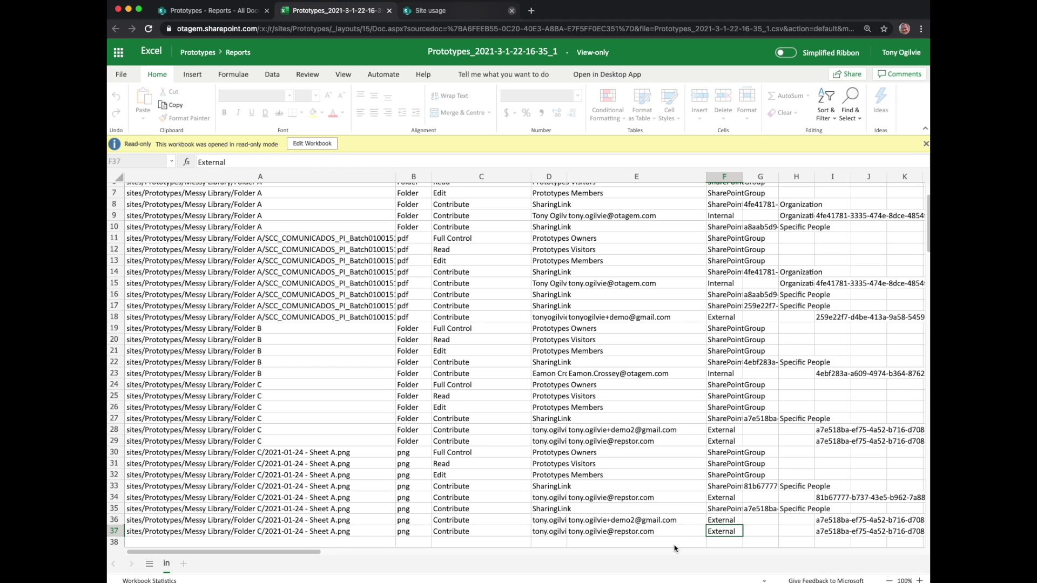
{"action": "left_click", "coordinate": [630, 534]}
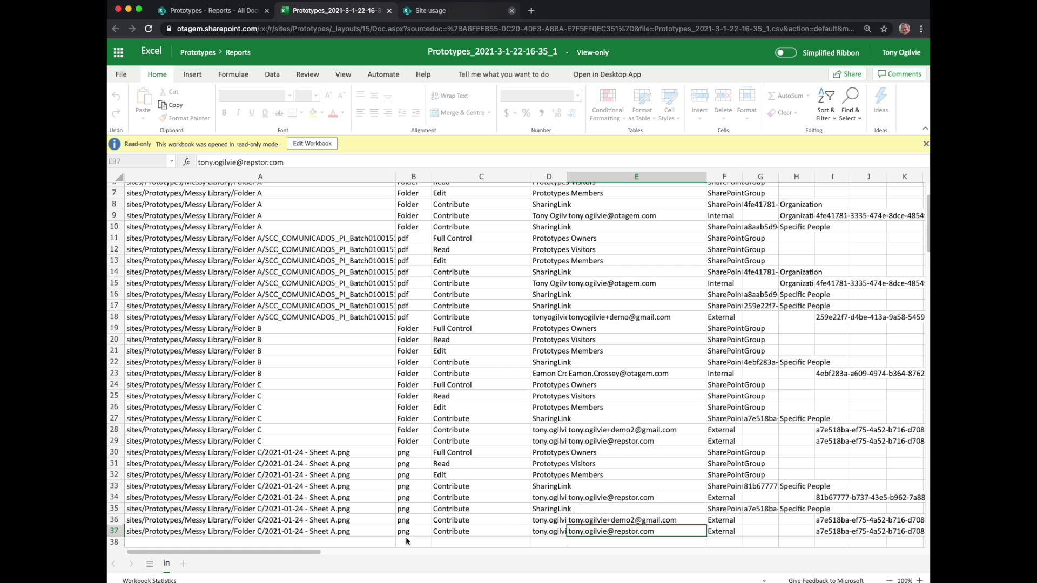
{"action": "left_click", "coordinate": [335, 522]}
{"action": "left_click", "coordinate": [616, 520]}
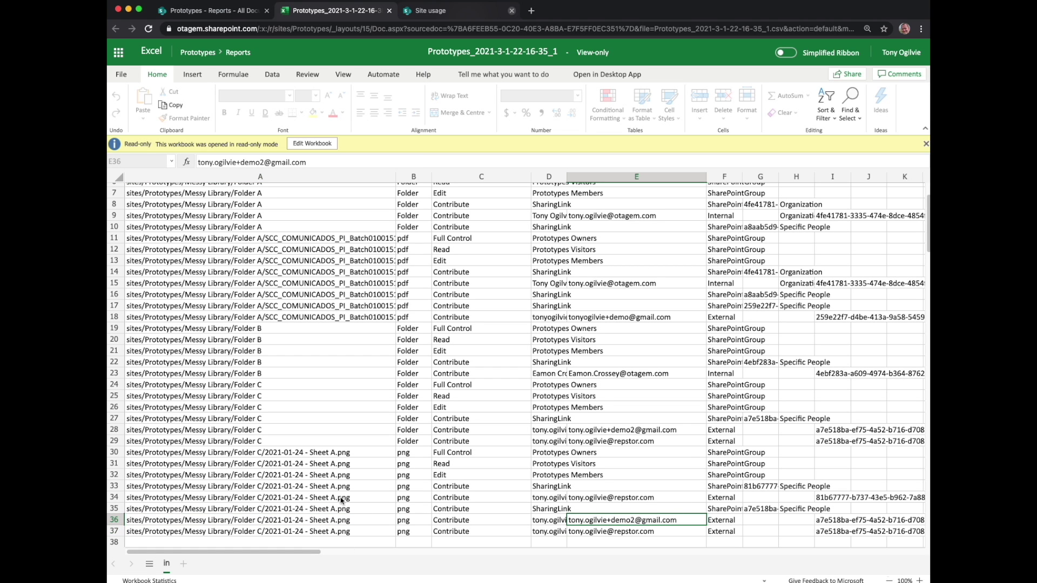
{"action": "left_click", "coordinate": [658, 497]}
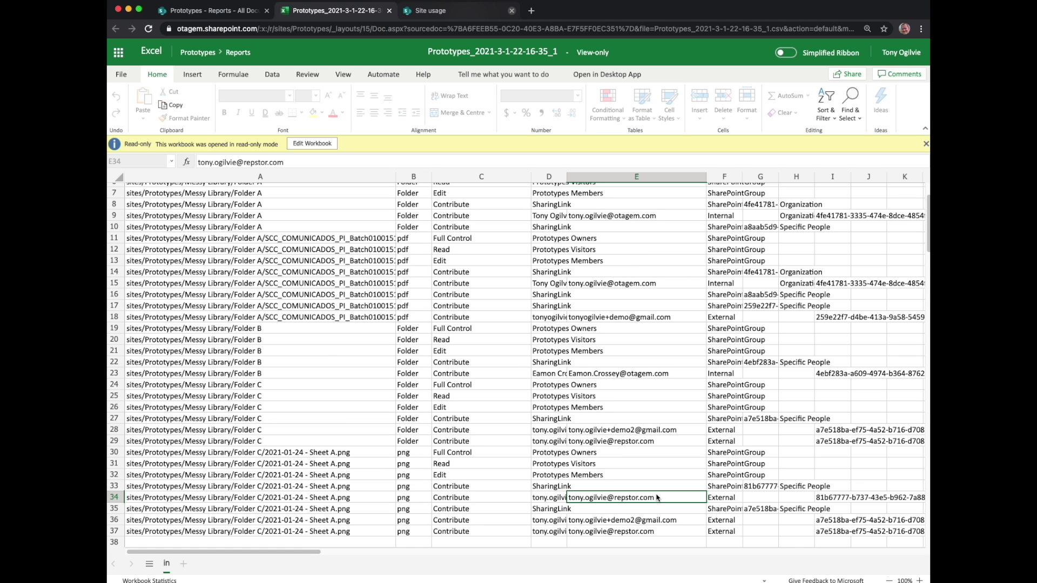
{"action": "left_click", "coordinate": [642, 443]}
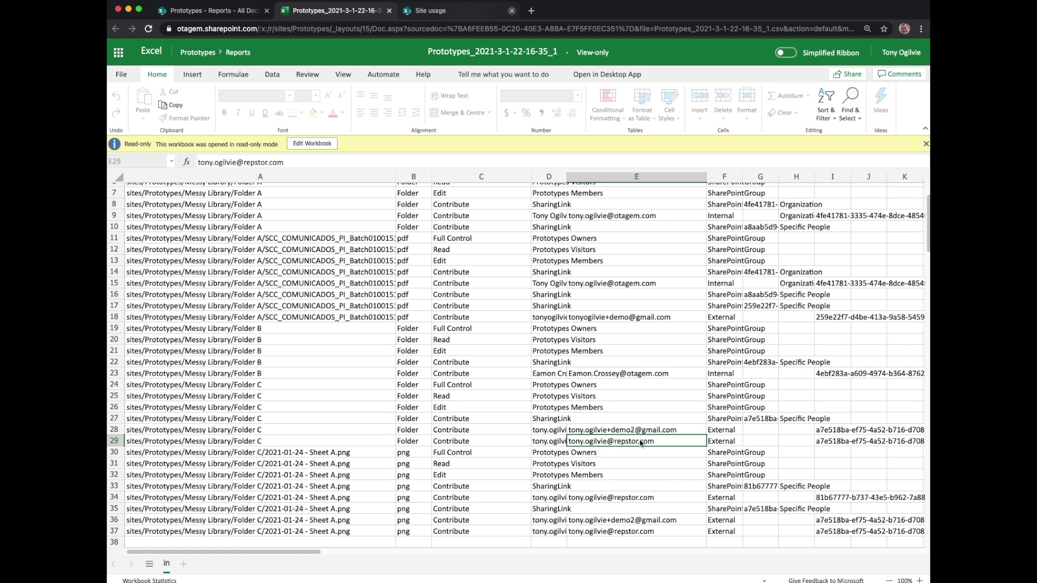
{"action": "left_click", "coordinate": [640, 434]}
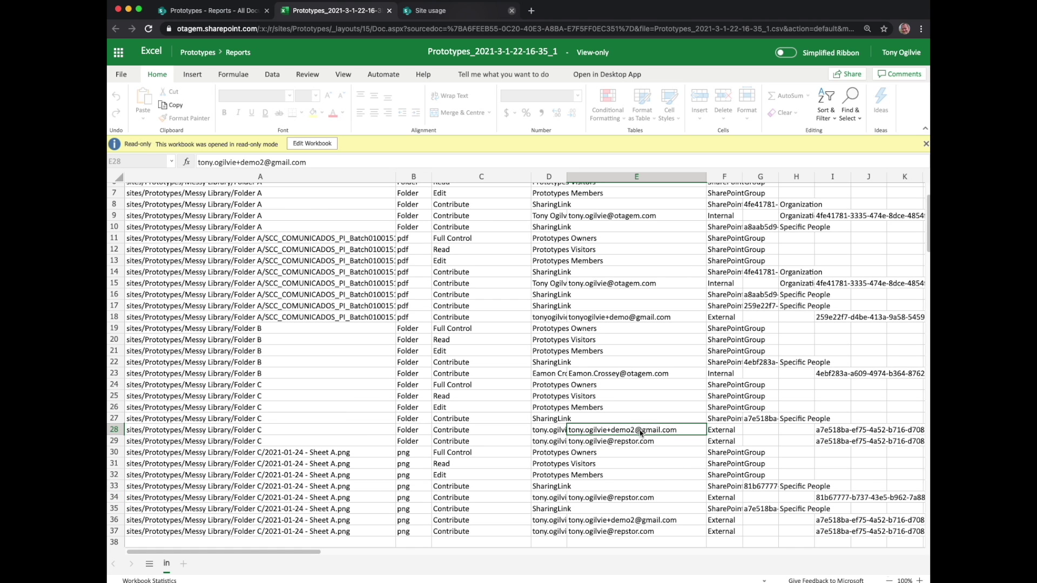
{"action": "left_click", "coordinate": [634, 318]}
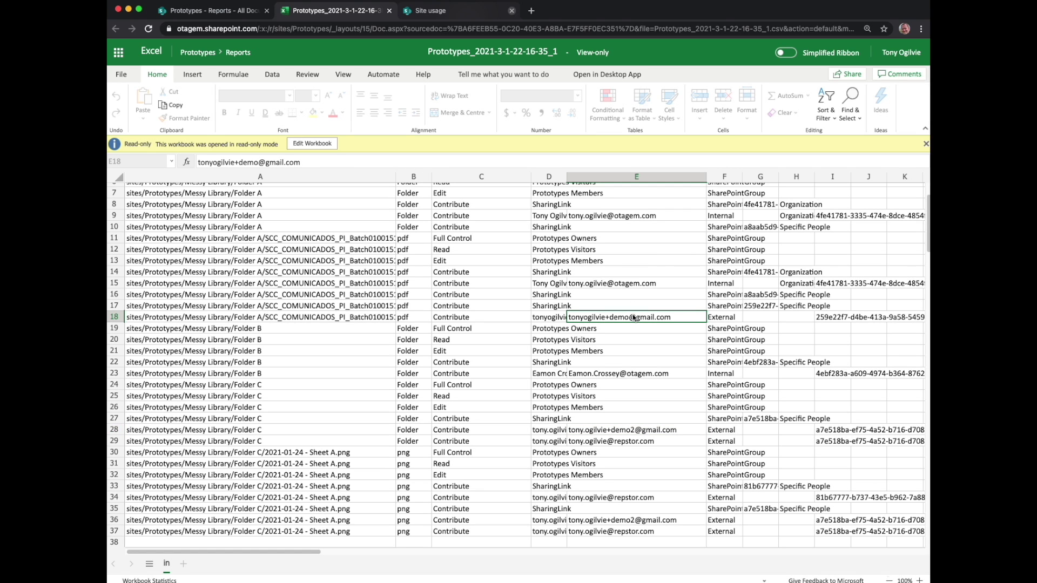